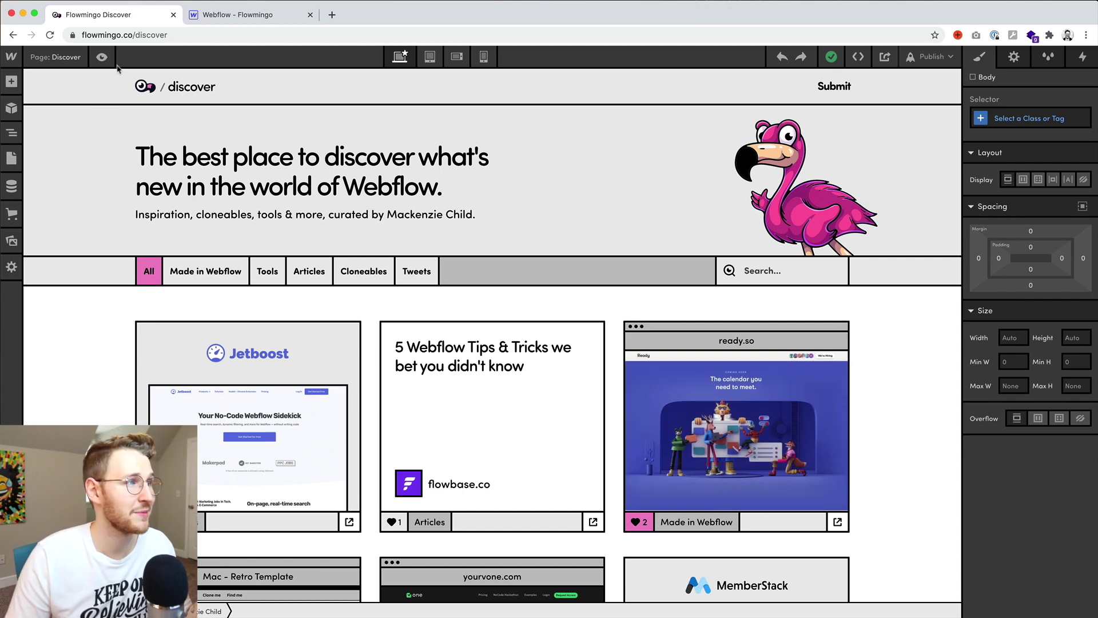
Toggle preview on and off, then view the page at tablet, mobile landscape, mobile portrait and desktop widths.
click(102, 57)
click(79, 57)
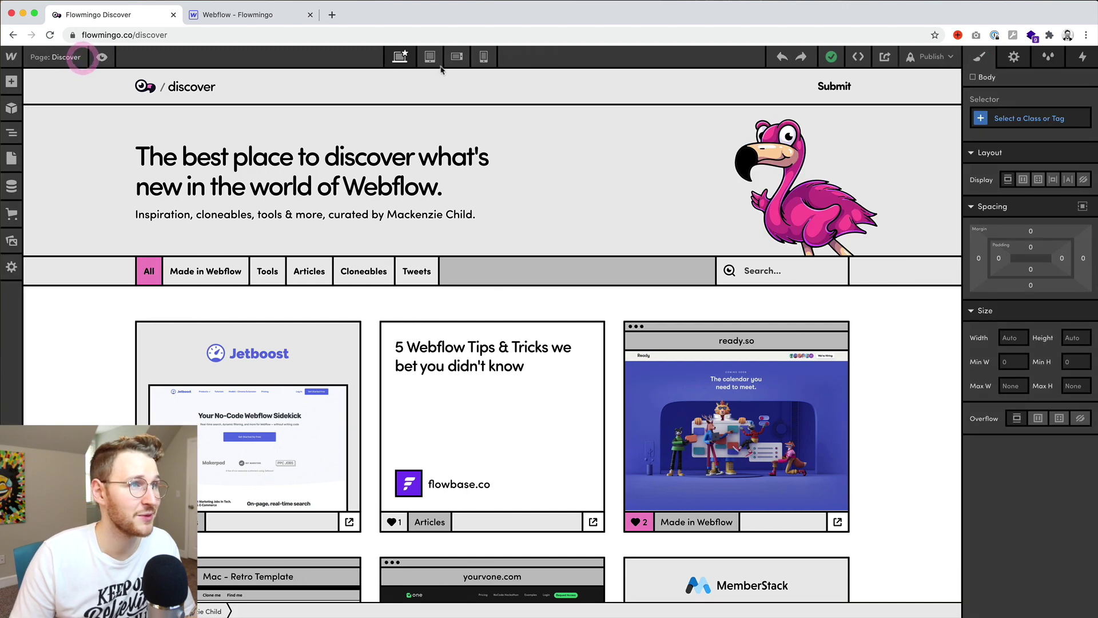
click(429, 56)
click(461, 58)
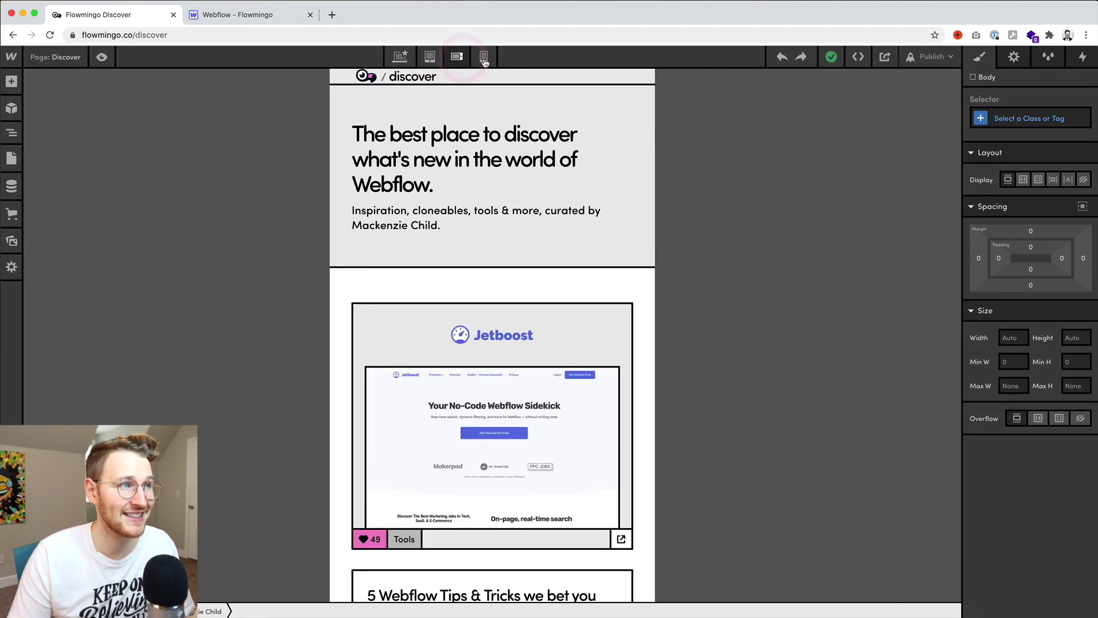
click(483, 56)
click(404, 56)
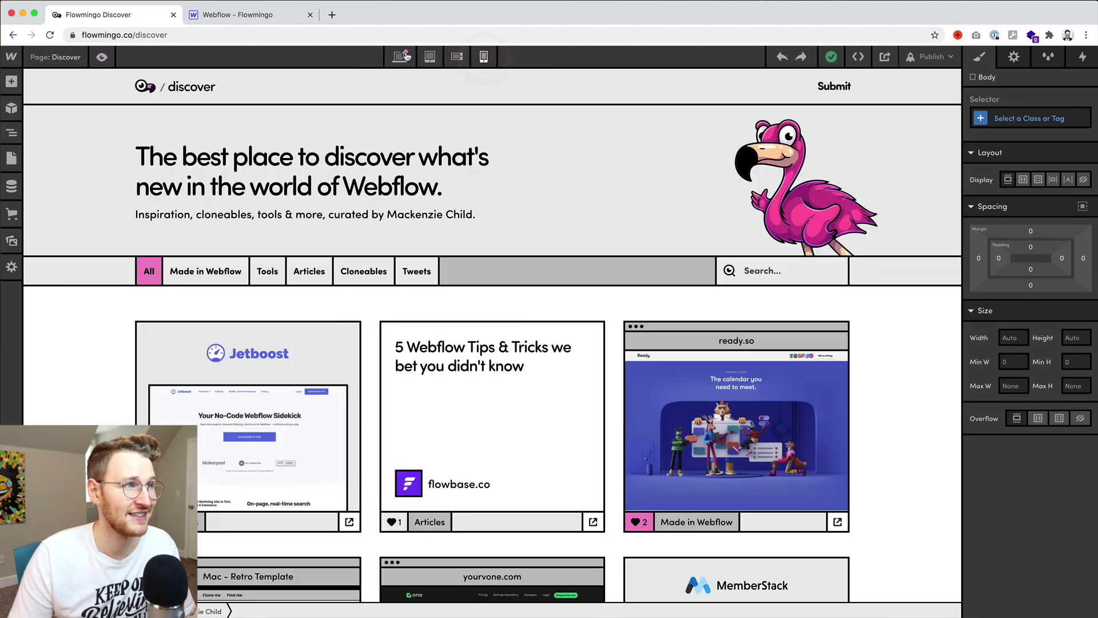
Open the Add, Symbols, Navigator, Pages, CMS, Ecommerce and Assets panels in turn.
click(11, 81)
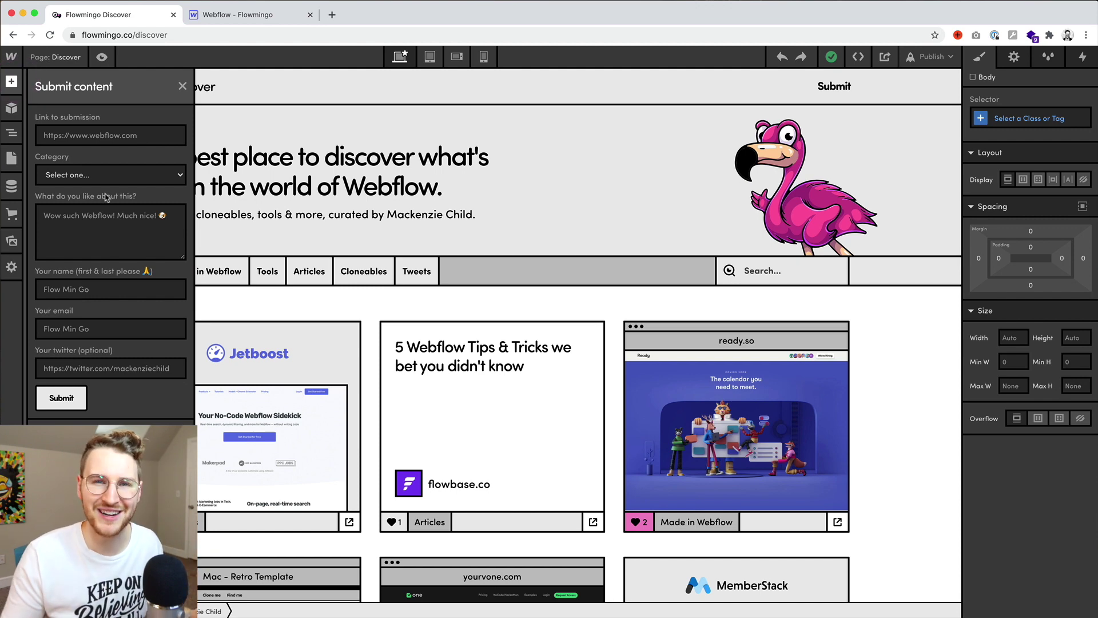
click(11, 108)
click(11, 132)
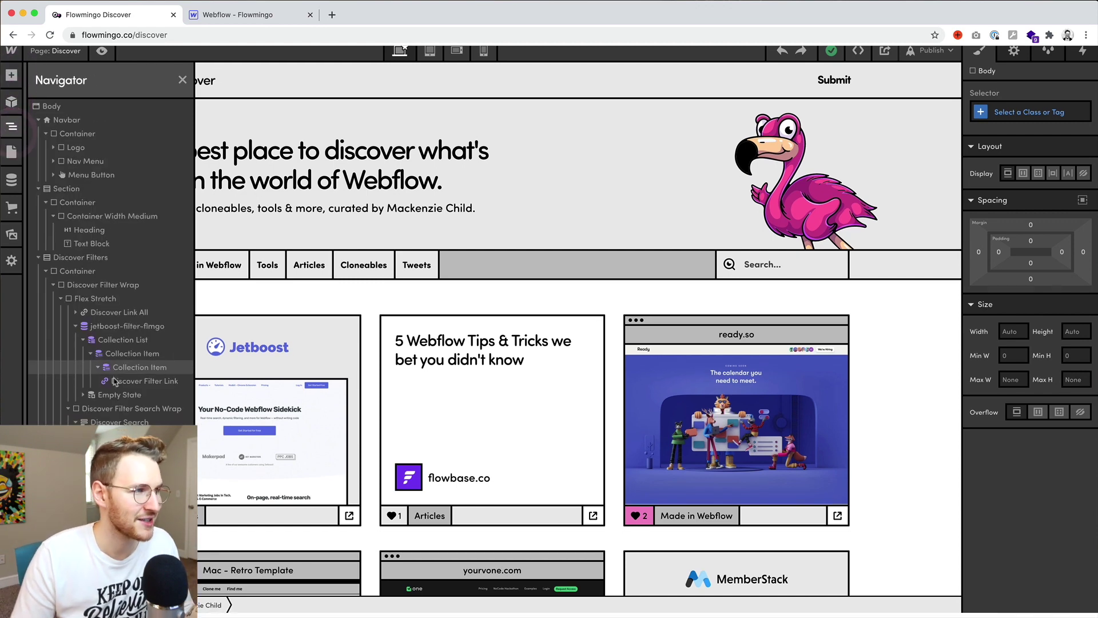
click(11, 158)
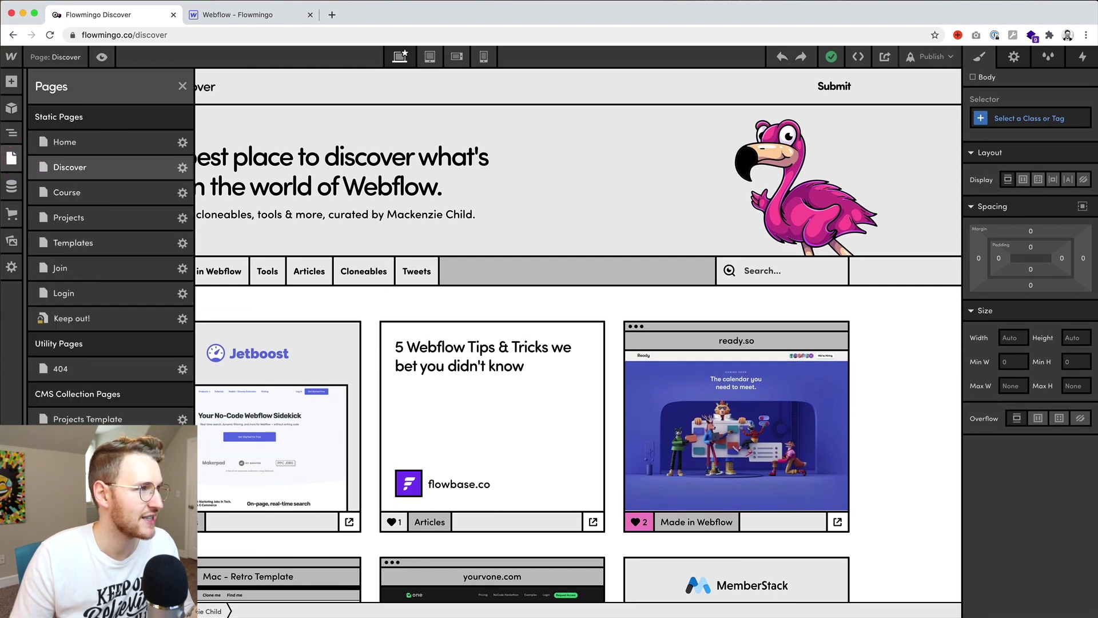
click(11, 186)
click(11, 214)
click(11, 240)
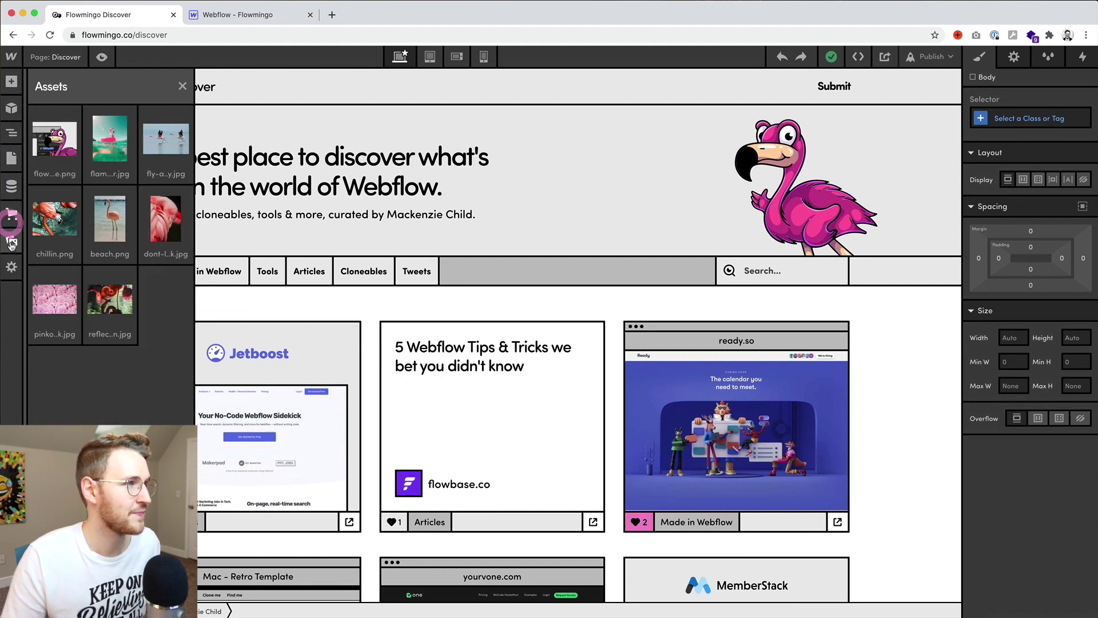
Close the Assets panel, view the publish destinations, and check the Share options.
key(j)
click(938, 57)
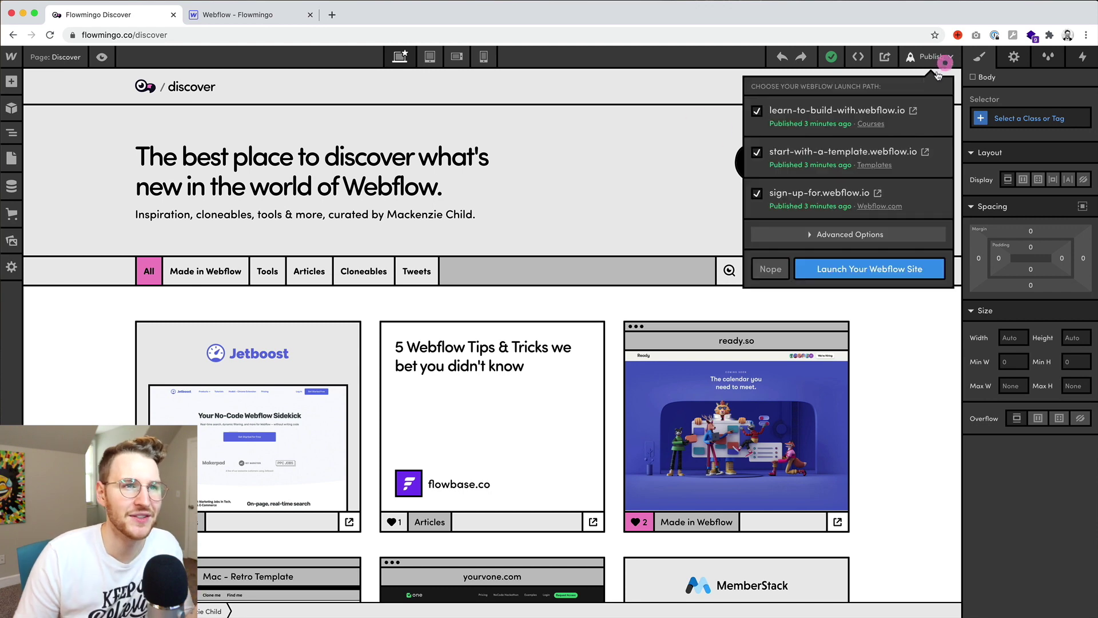
click(891, 58)
click(886, 56)
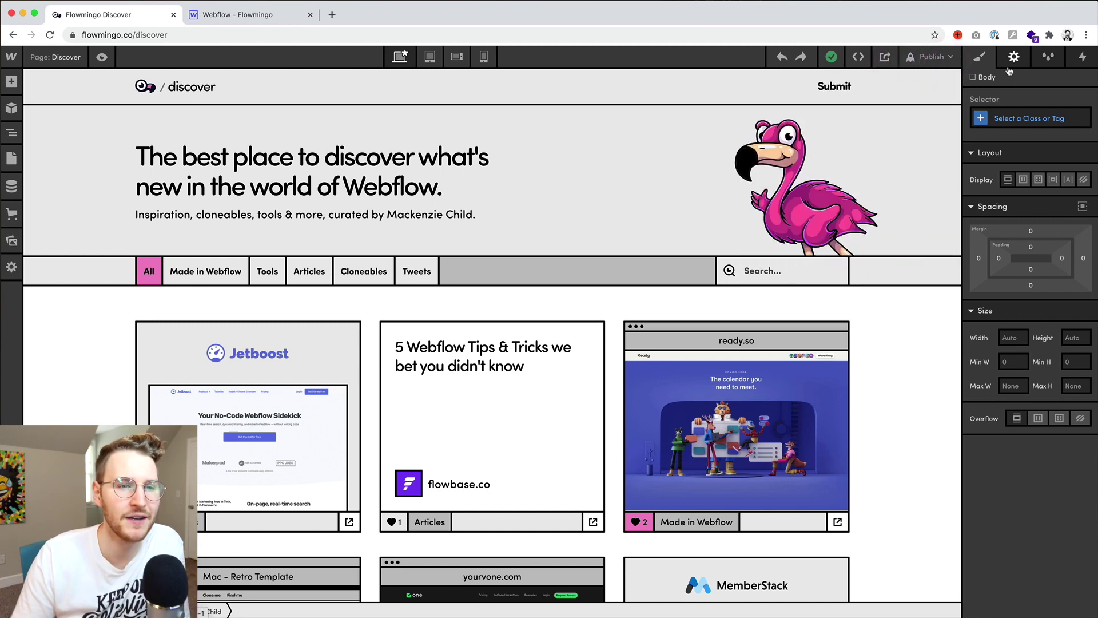
Cycle through the Settings and Interactions tabs, ending on the body's Style settings.
click(1012, 57)
click(979, 56)
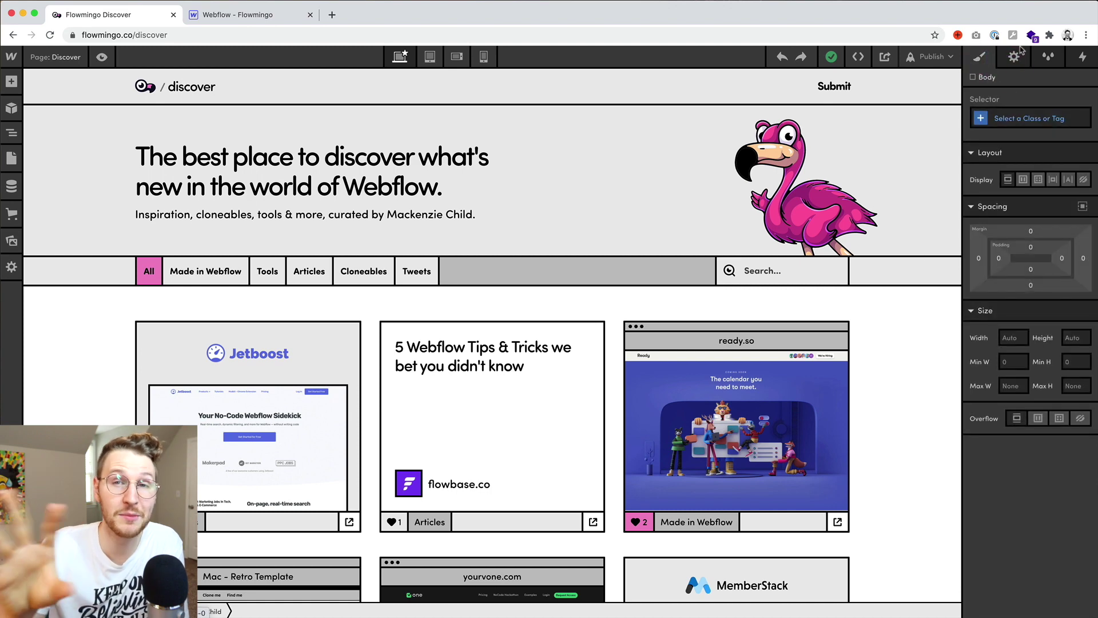
click(1014, 57)
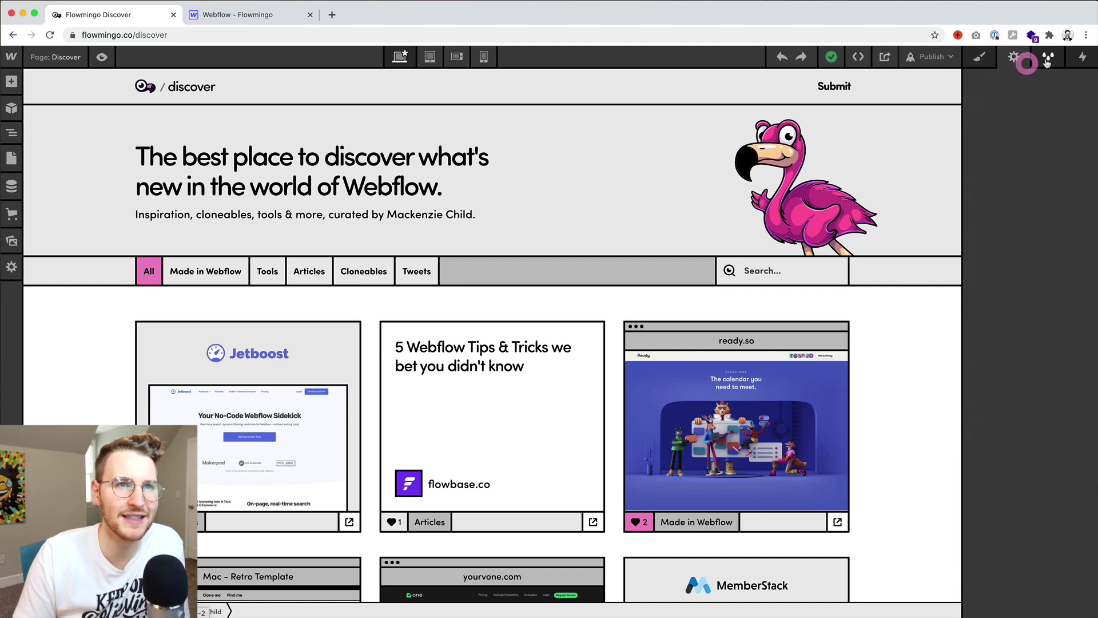
click(1048, 56)
click(1009, 58)
click(971, 61)
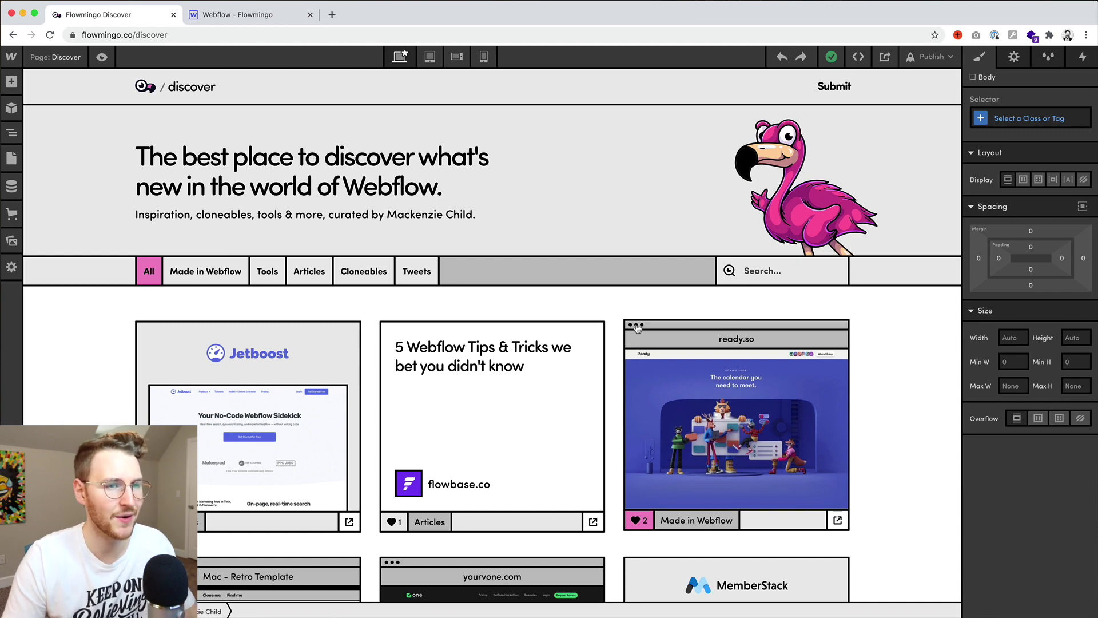
Step through tablet, mobile landscape, mobile portrait and desktop widths, then narrow the live-site window to mobile layout.
click(429, 58)
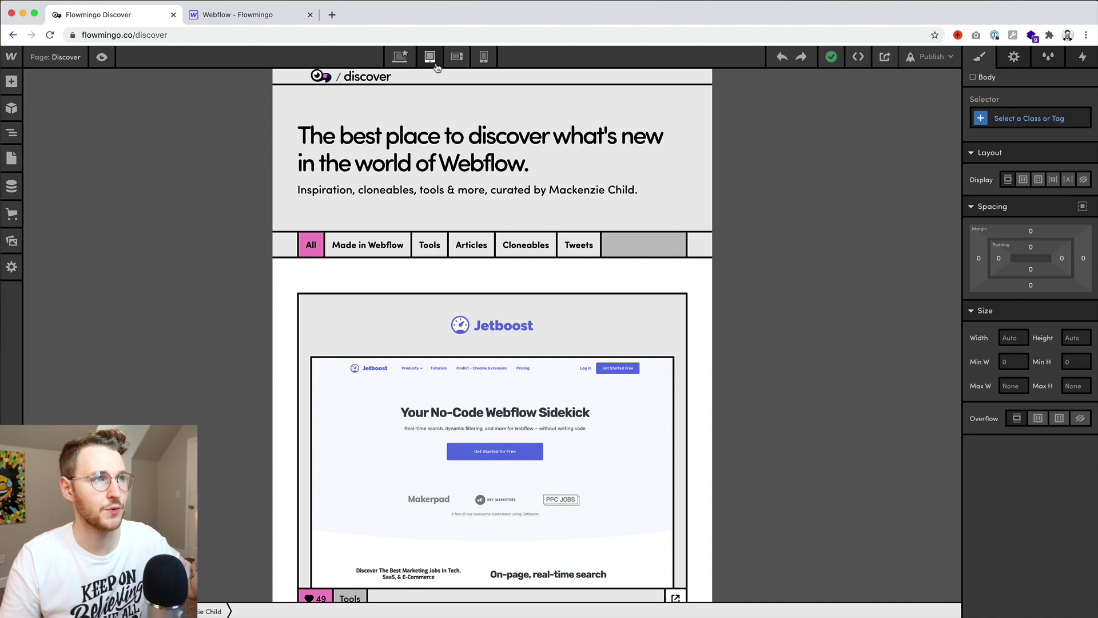
click(457, 59)
click(483, 58)
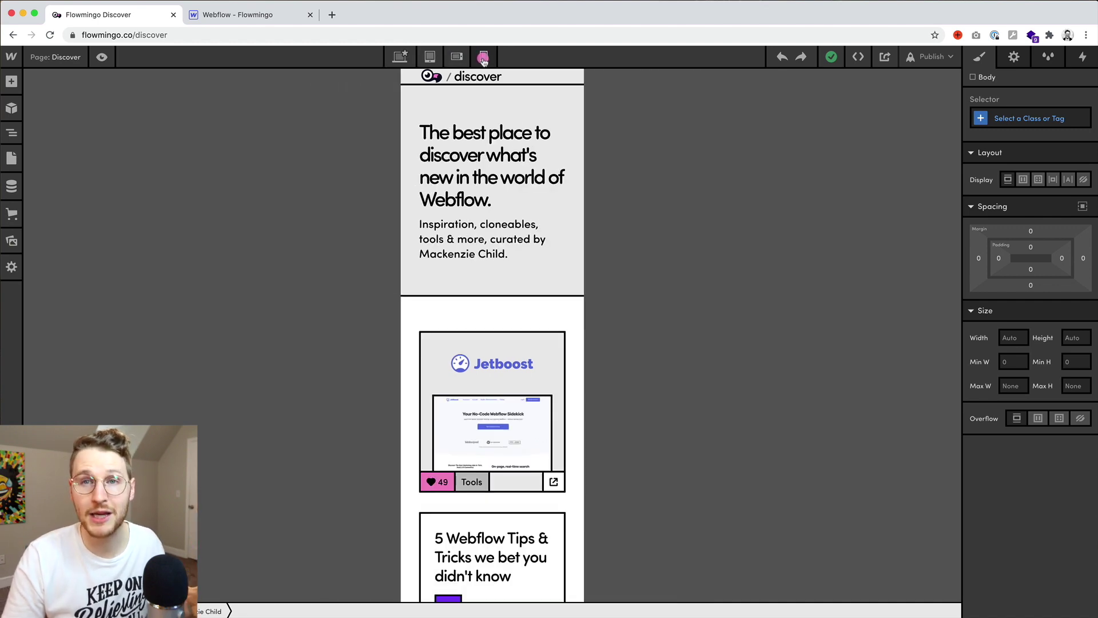
click(400, 57)
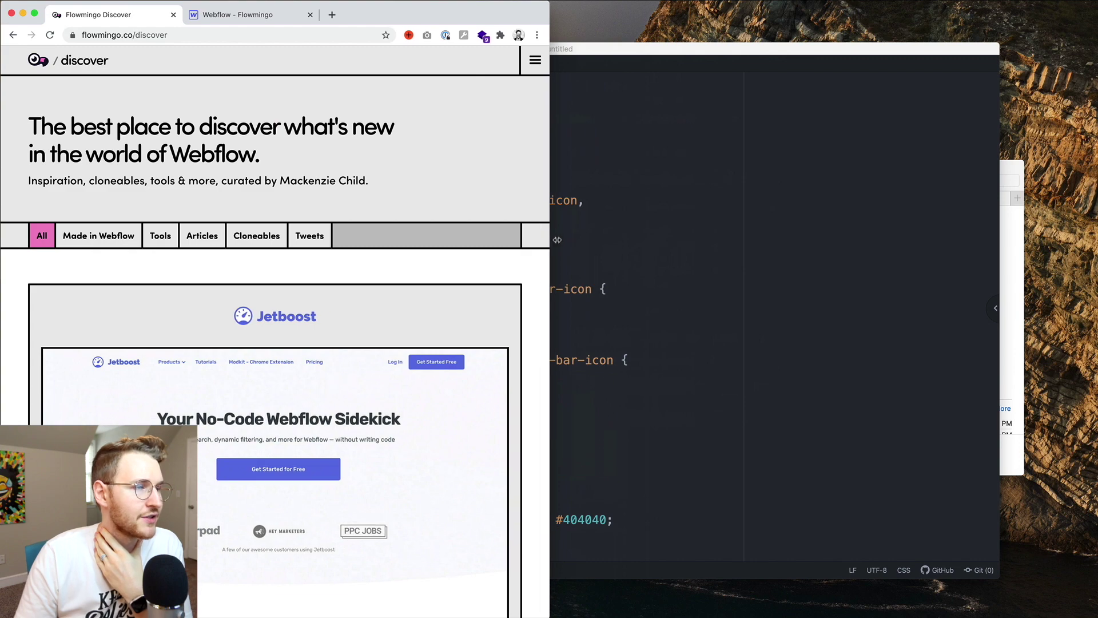
drag(549, 238, 529, 237)
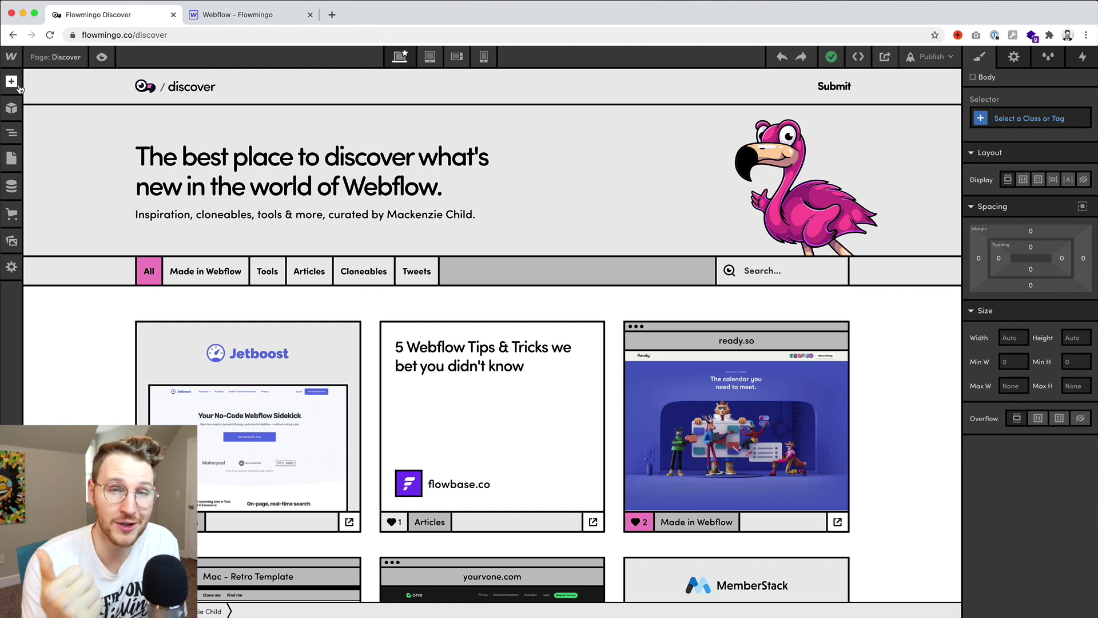
Open the Add, Symbols, Navigator, Pages and CMS panels in turn.
click(18, 84)
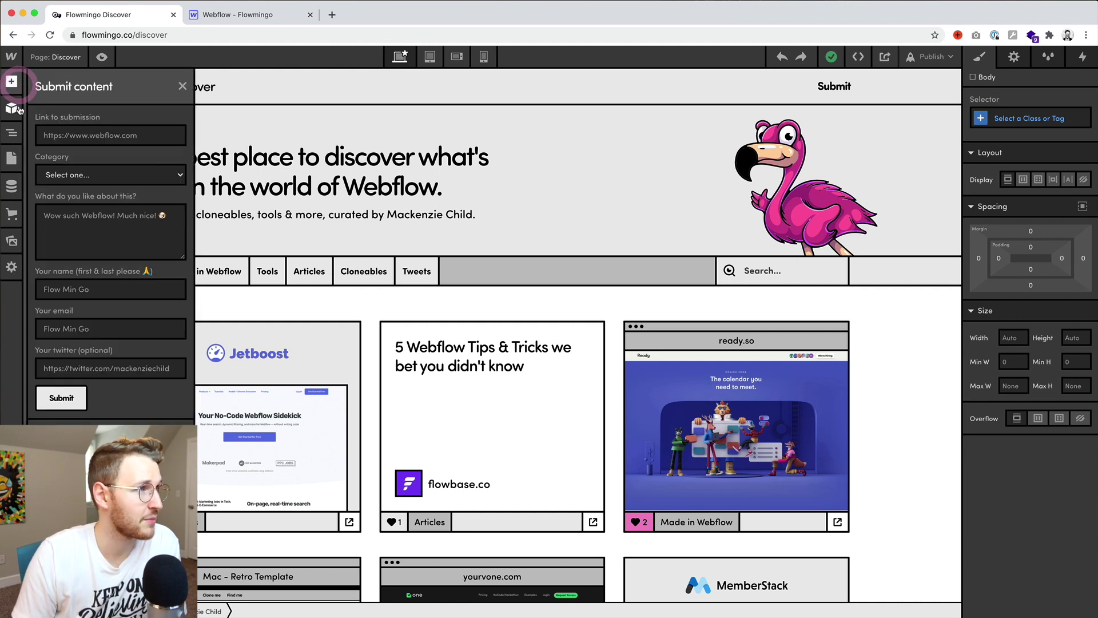
click(11, 108)
click(11, 132)
click(11, 159)
click(10, 186)
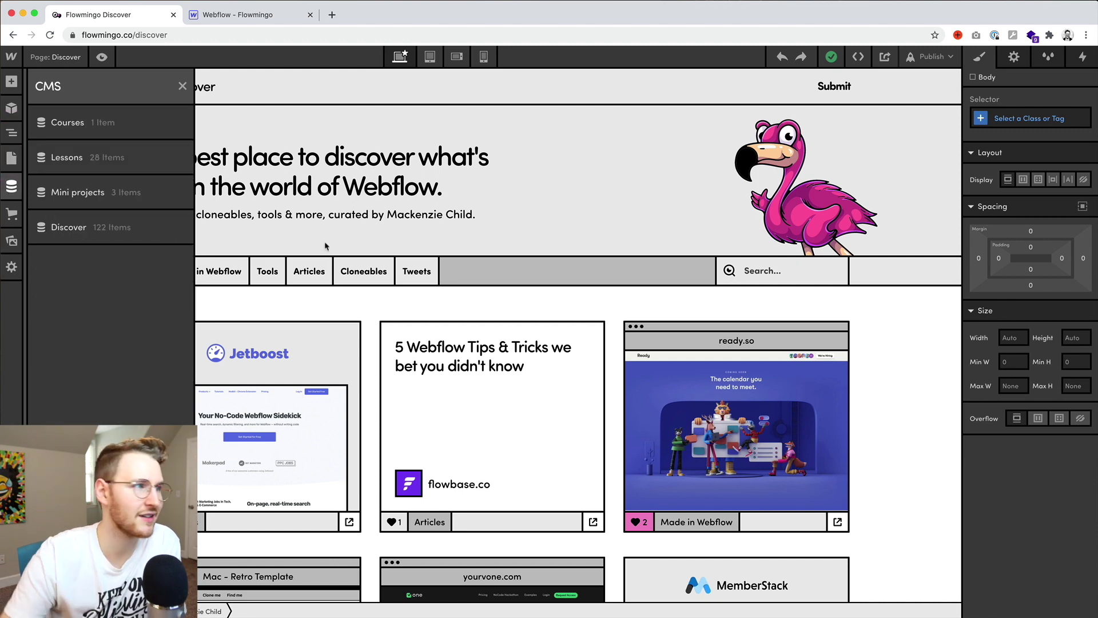
Switch between the Pages, Navigator and CMS panels, close CMS, and view the page at tablet width.
click(11, 159)
click(11, 162)
click(12, 162)
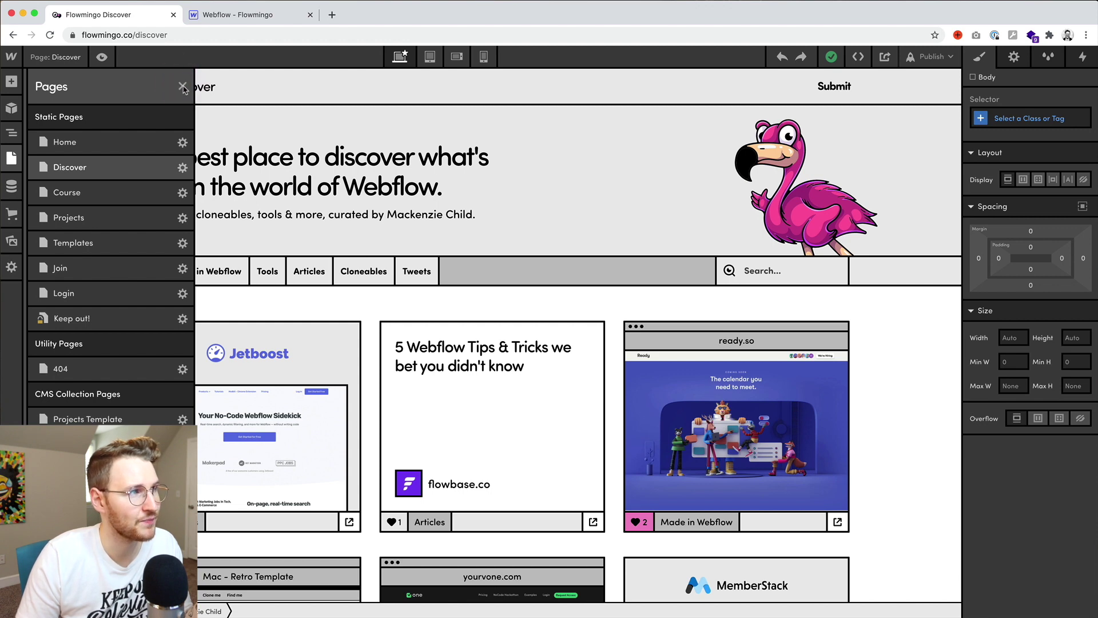
key(c)
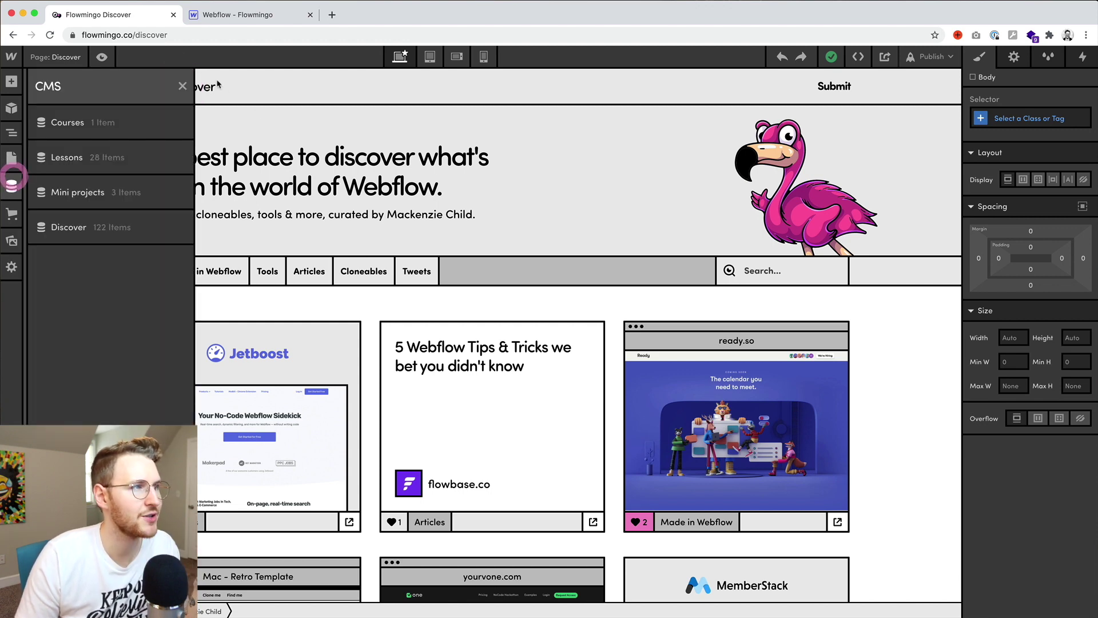
click(12, 186)
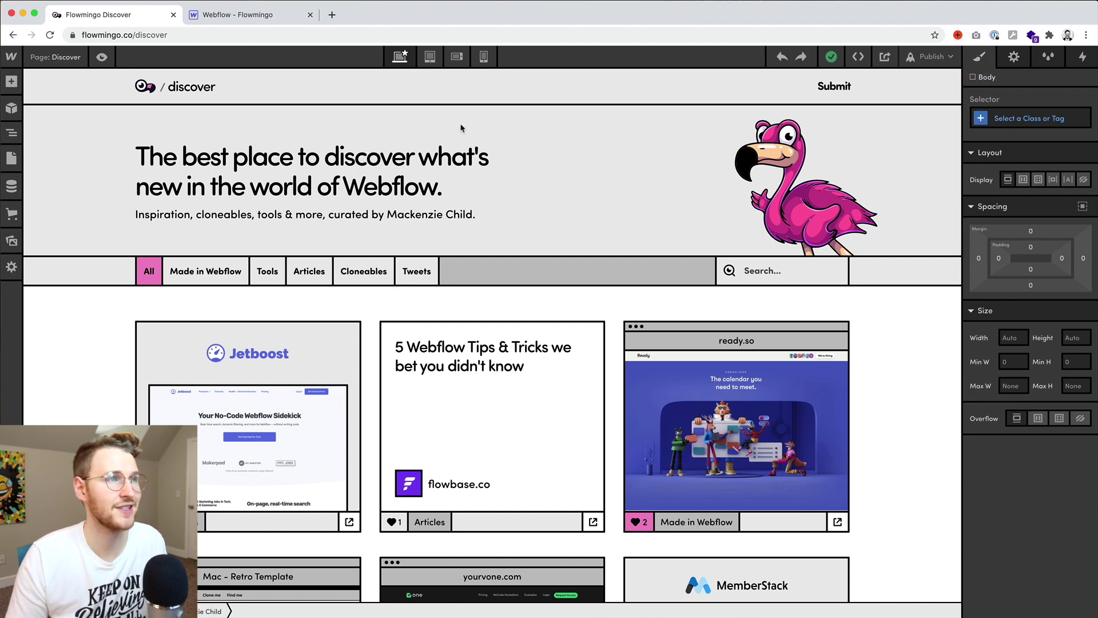
click(439, 64)
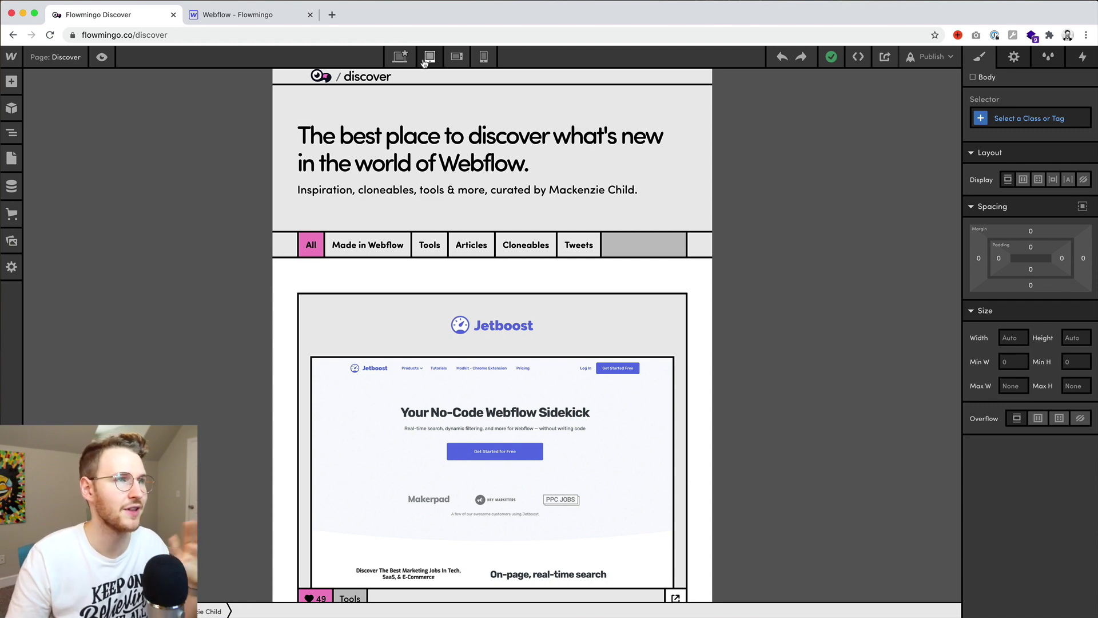
click(401, 57)
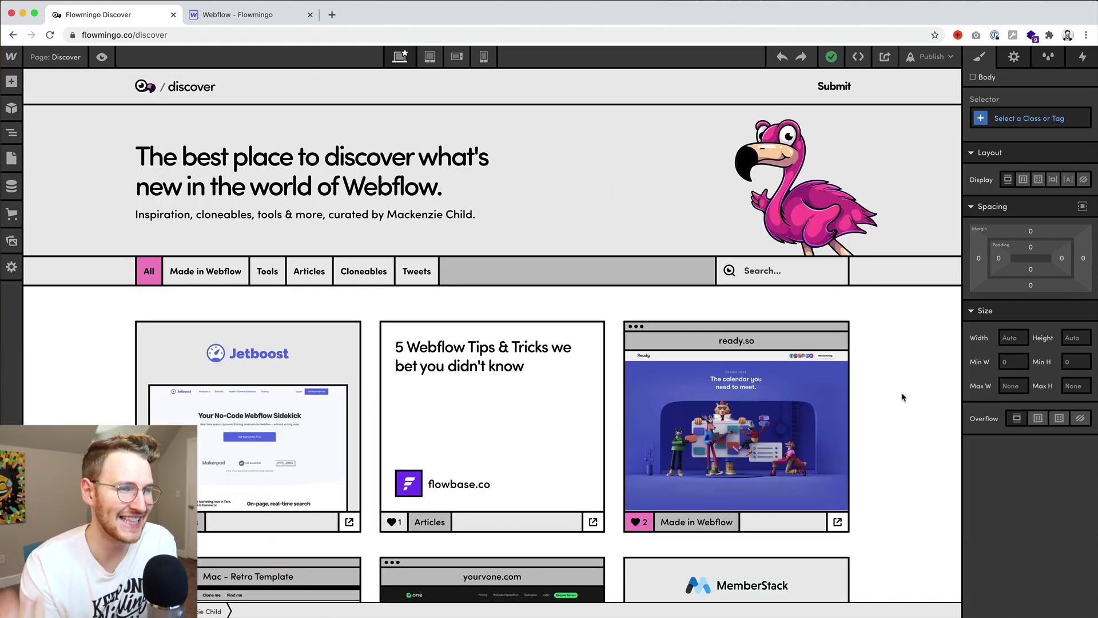
scroll(910, 389, down, 6)
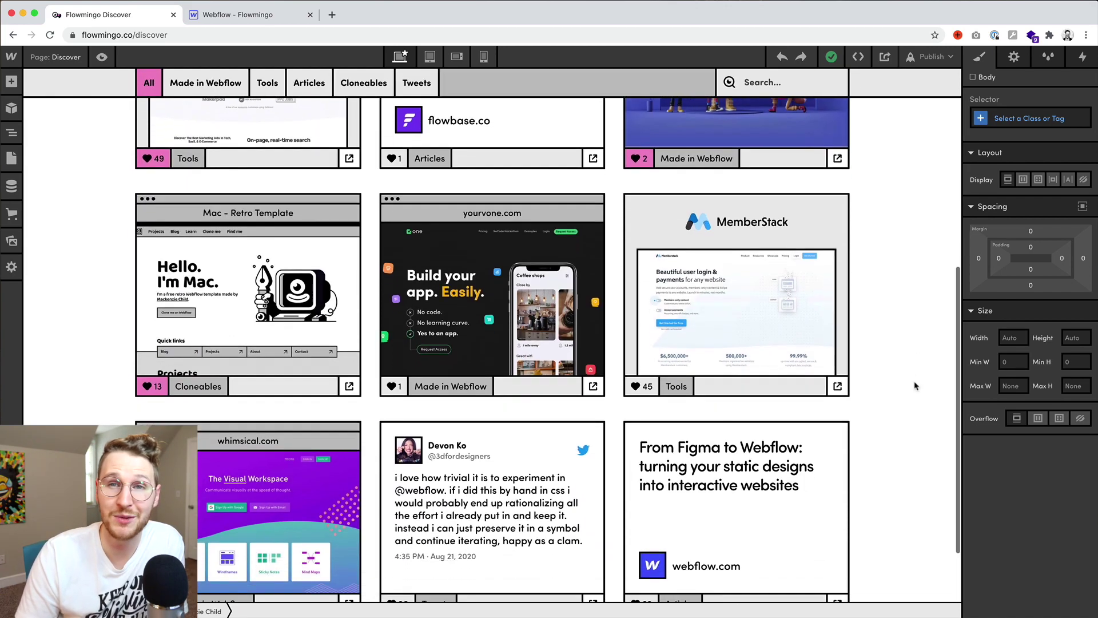
Scroll back up to the filter tabs and pick the Made in Webflow category.
scroll(915, 386, up, 5)
scroll(915, 386, up, 2)
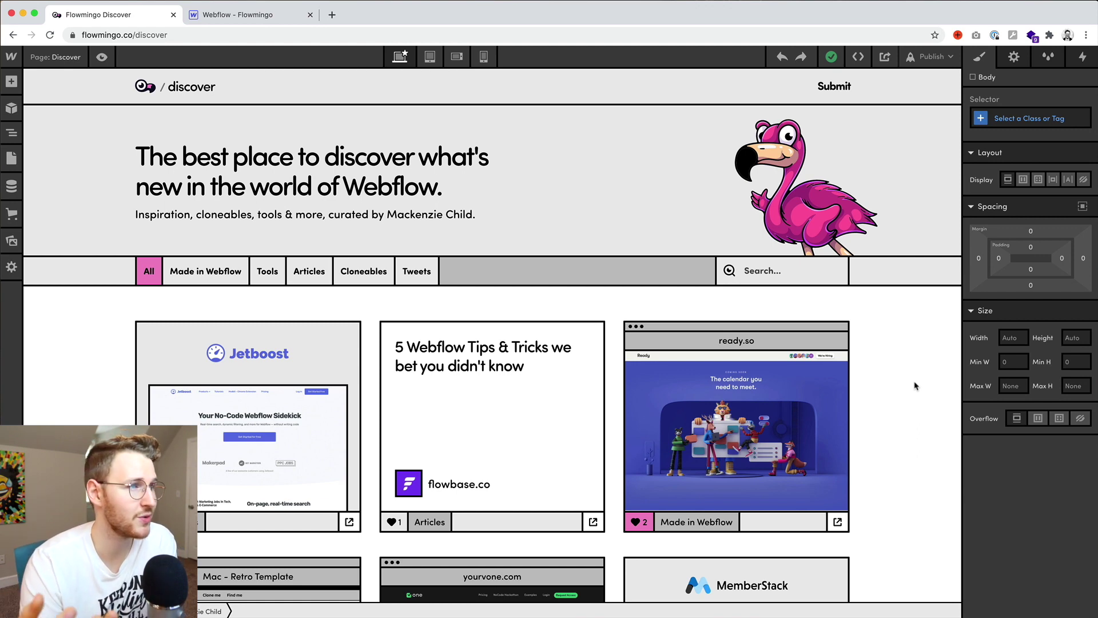
click(229, 268)
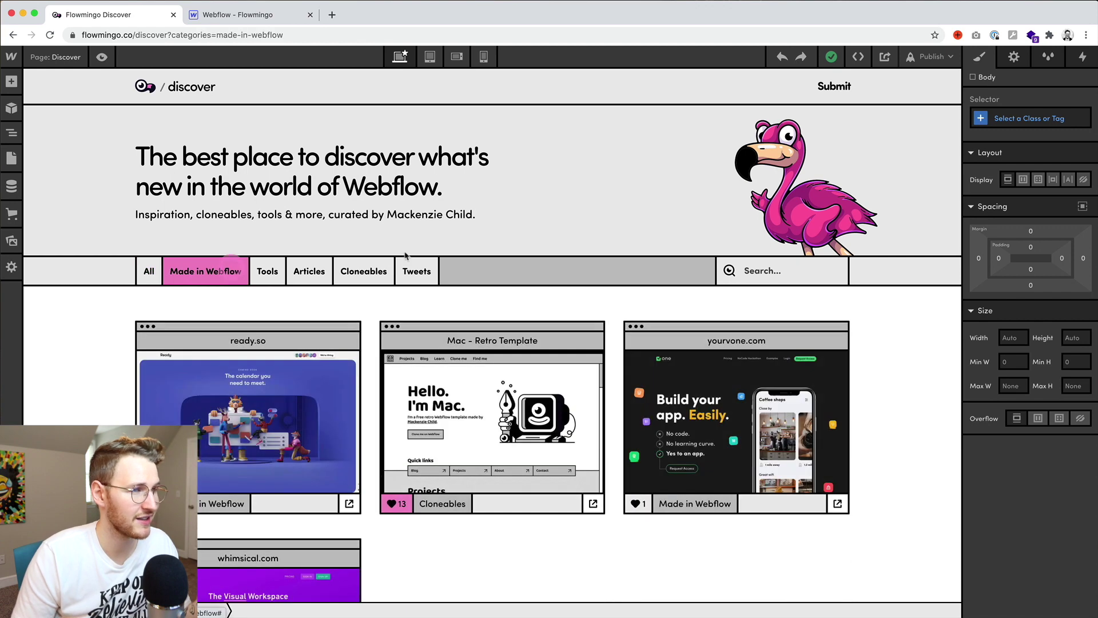
Filter the grid to Cloneables, return to All, and like the flowbase.co card.
scroll(405, 255, down, 3)
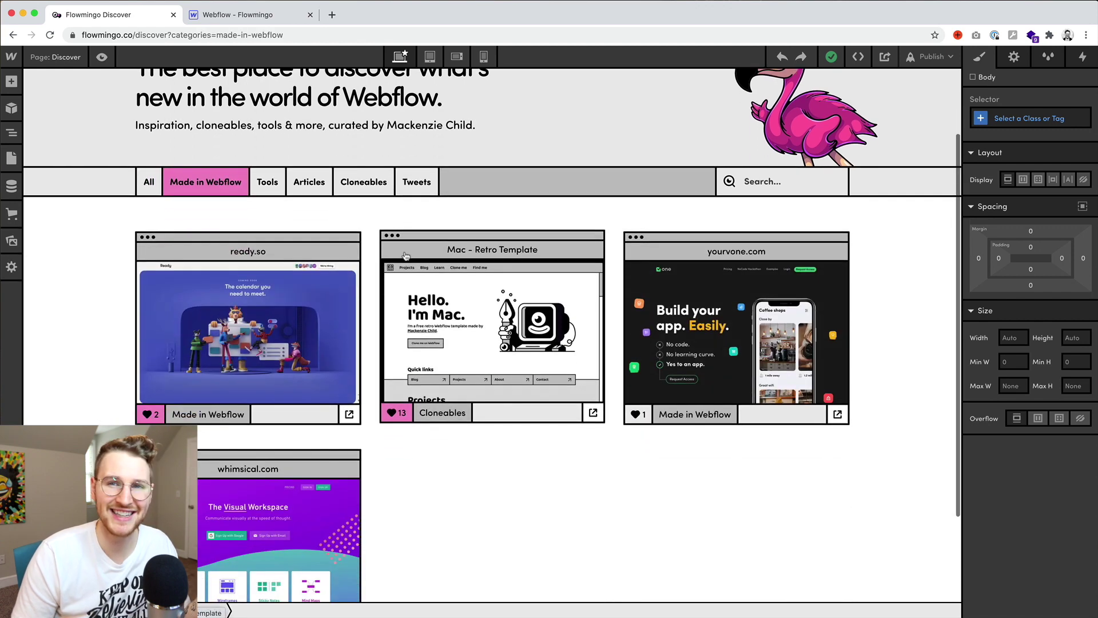
click(358, 181)
click(148, 271)
scroll(606, 396, down, 3)
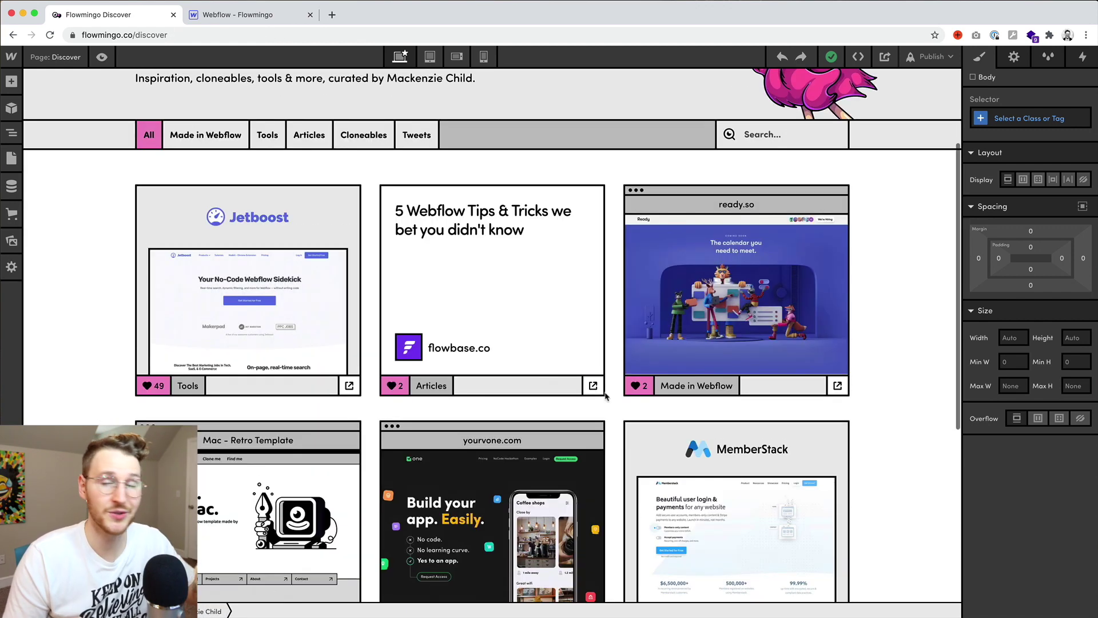
click(396, 385)
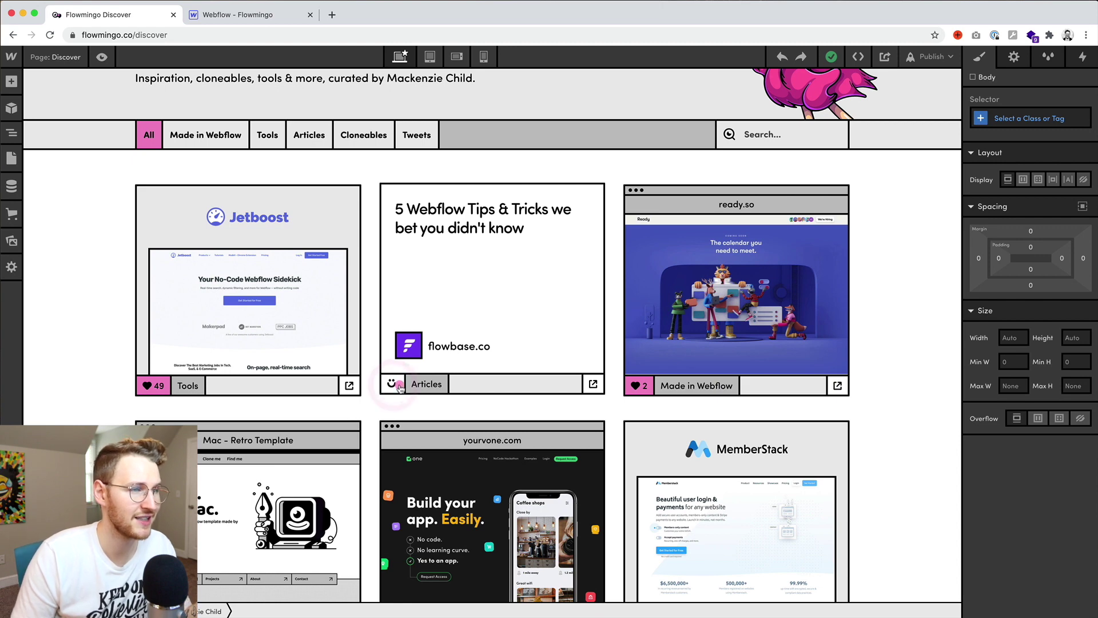
Open the ready.so Ready Calendar card and scroll down to its curator review.
click(769, 395)
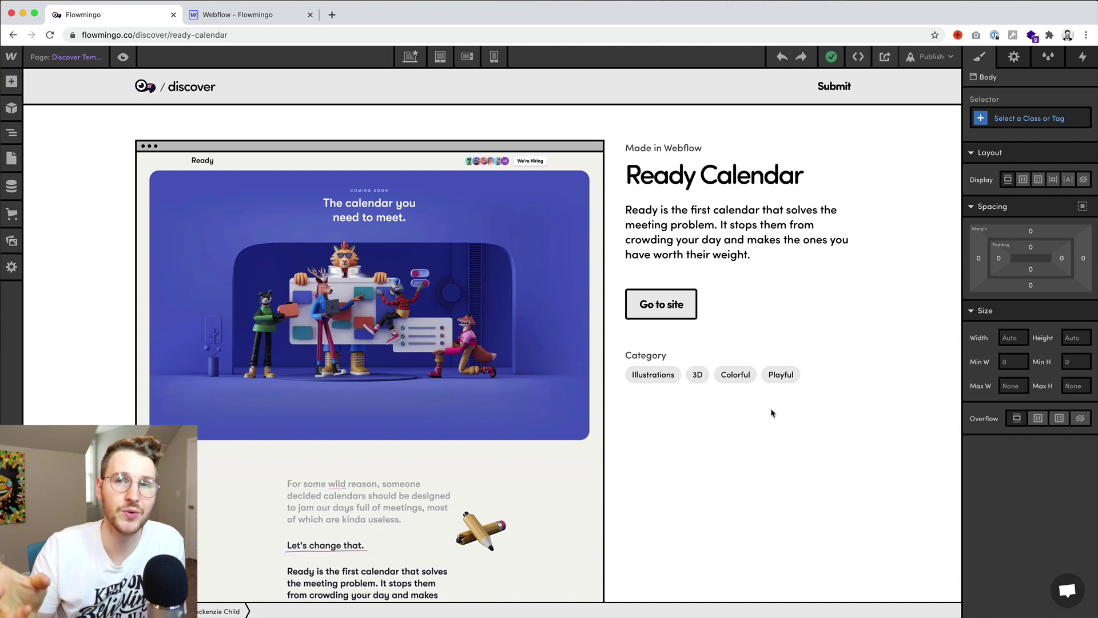
scroll(635, 389, down, 6)
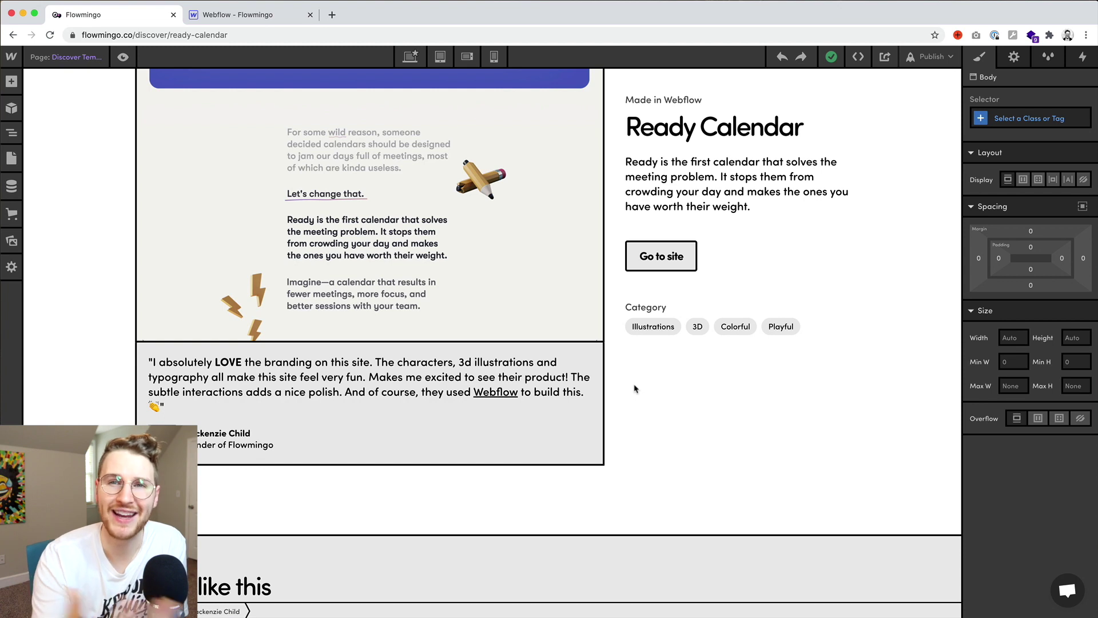